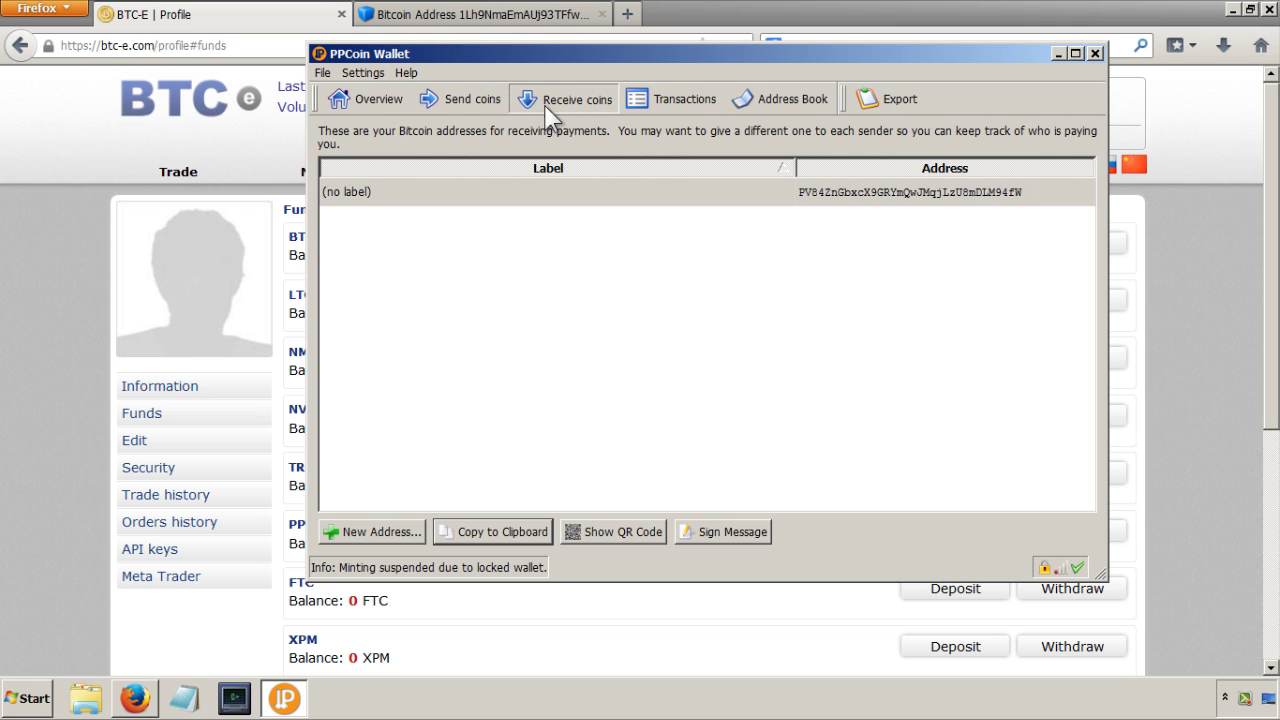
# Copy the (no label) PPC receiving address from the Receive coins list to the clipboard.
pyautogui.click(825, 196)
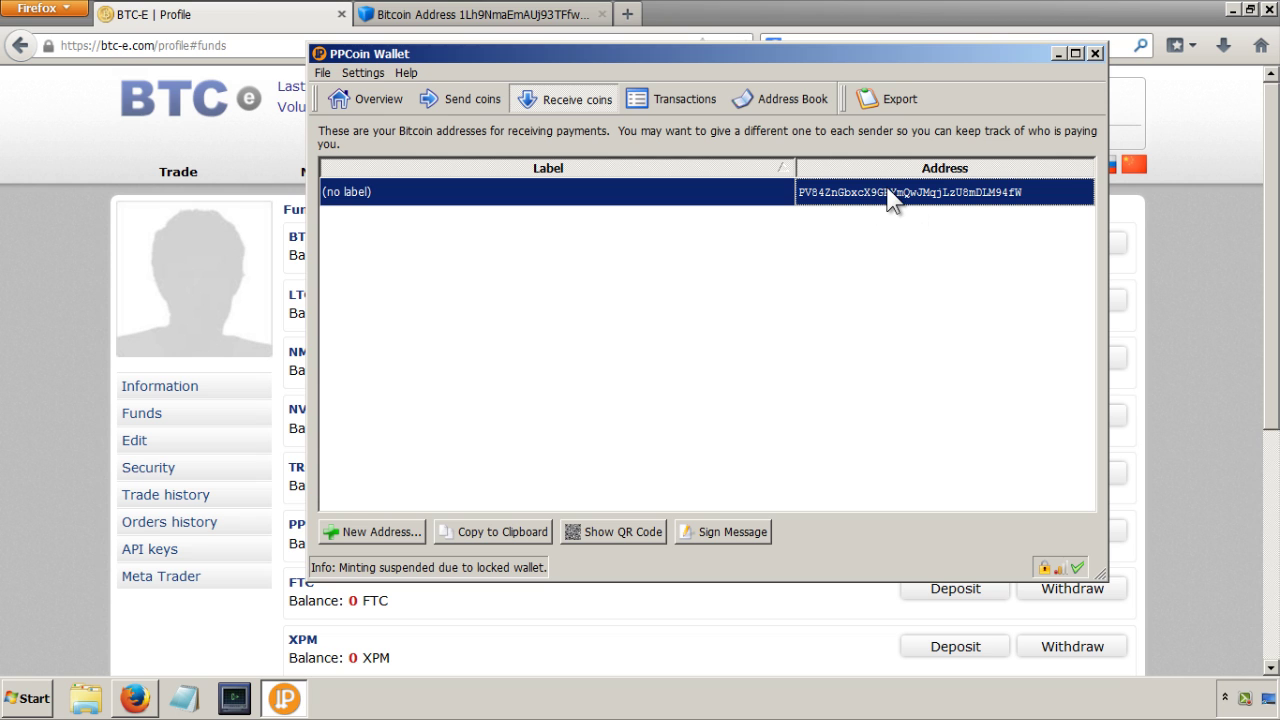
pyautogui.click(490, 535)
# On the BTC-E Funds page, open the Withdraw form for the PPC balance.
pyautogui.click(228, 12)
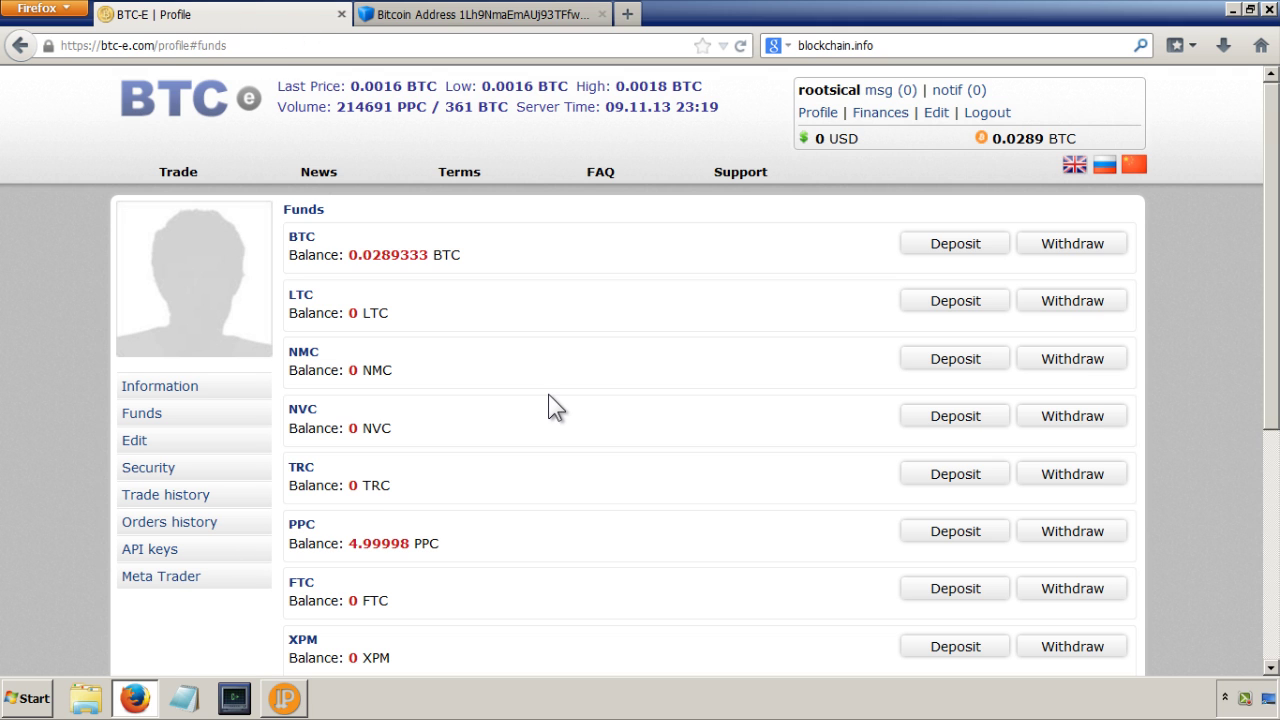
pyautogui.scroll(-1, 548, 394)
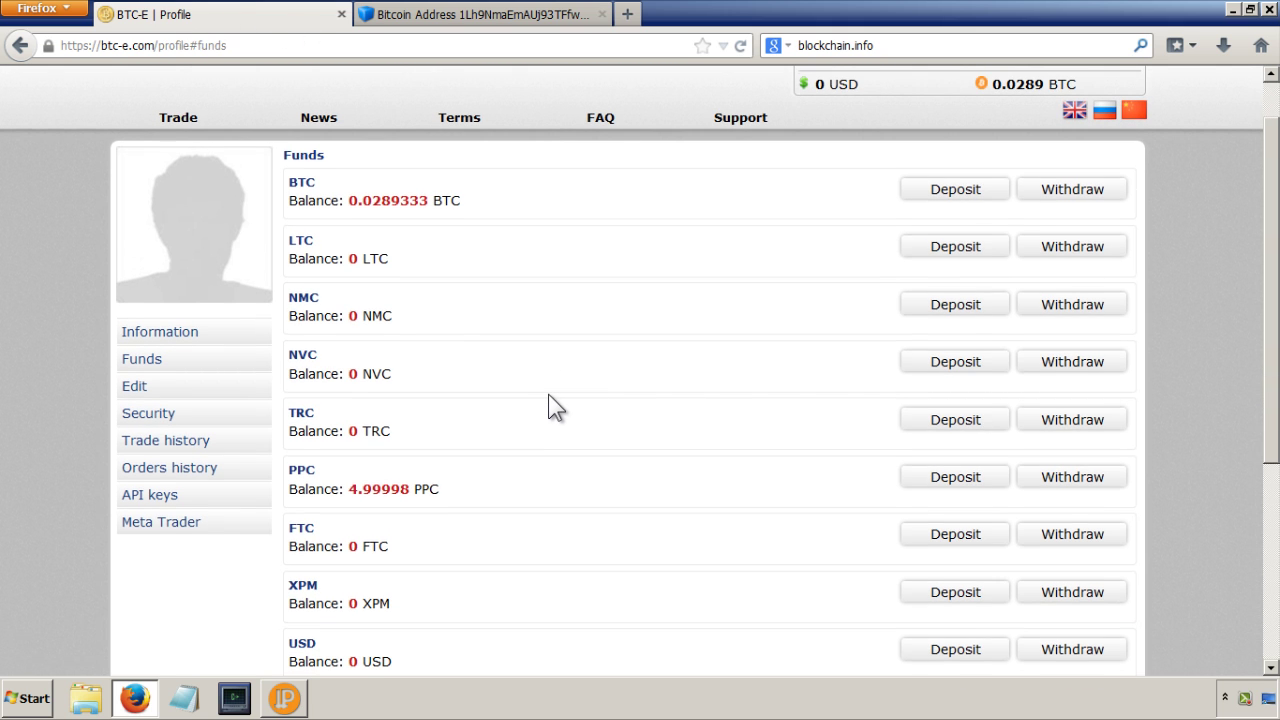
pyautogui.scroll(1, 548, 394)
pyautogui.scroll(-3, 548, 394)
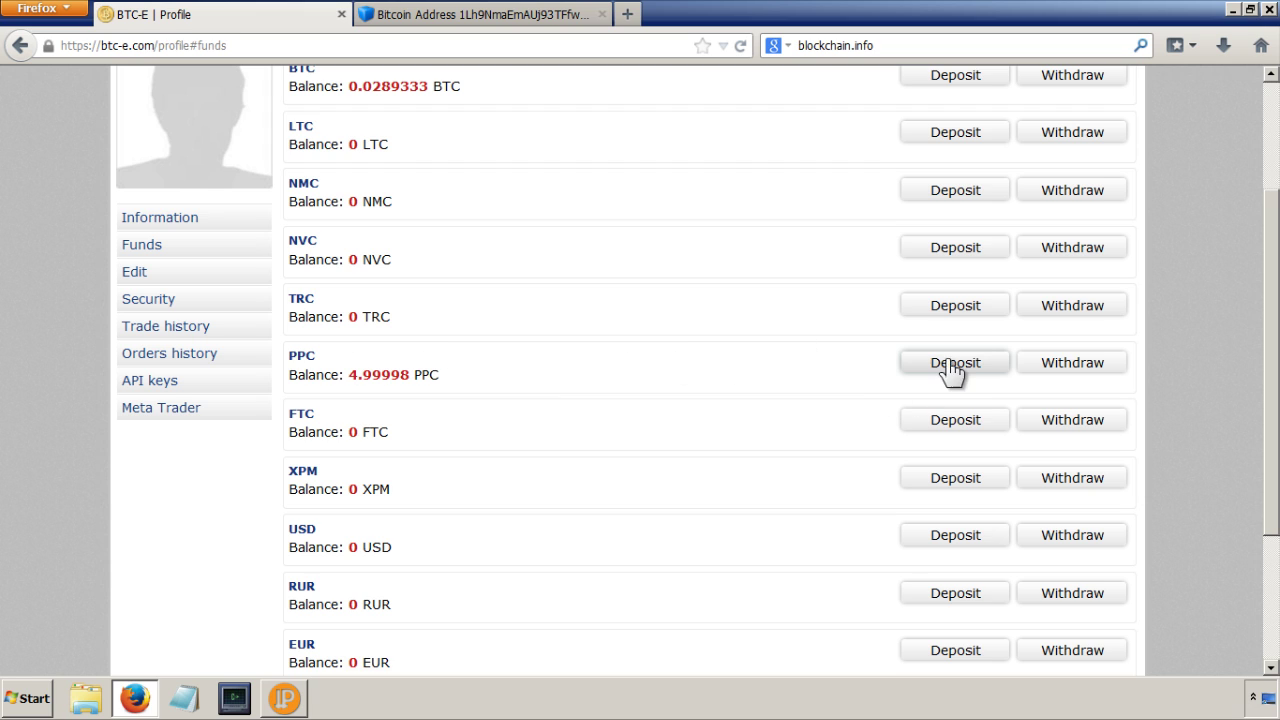
pyautogui.click(1059, 366)
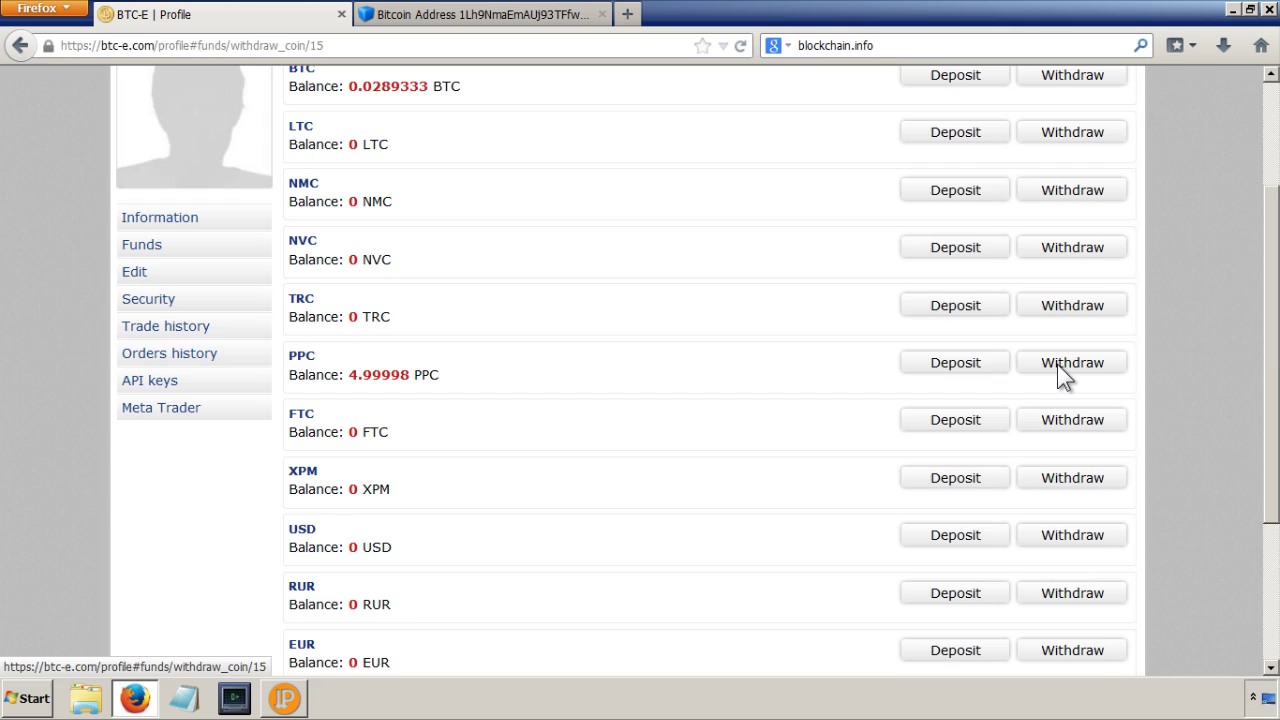
pyautogui.middleClick(737, 320)
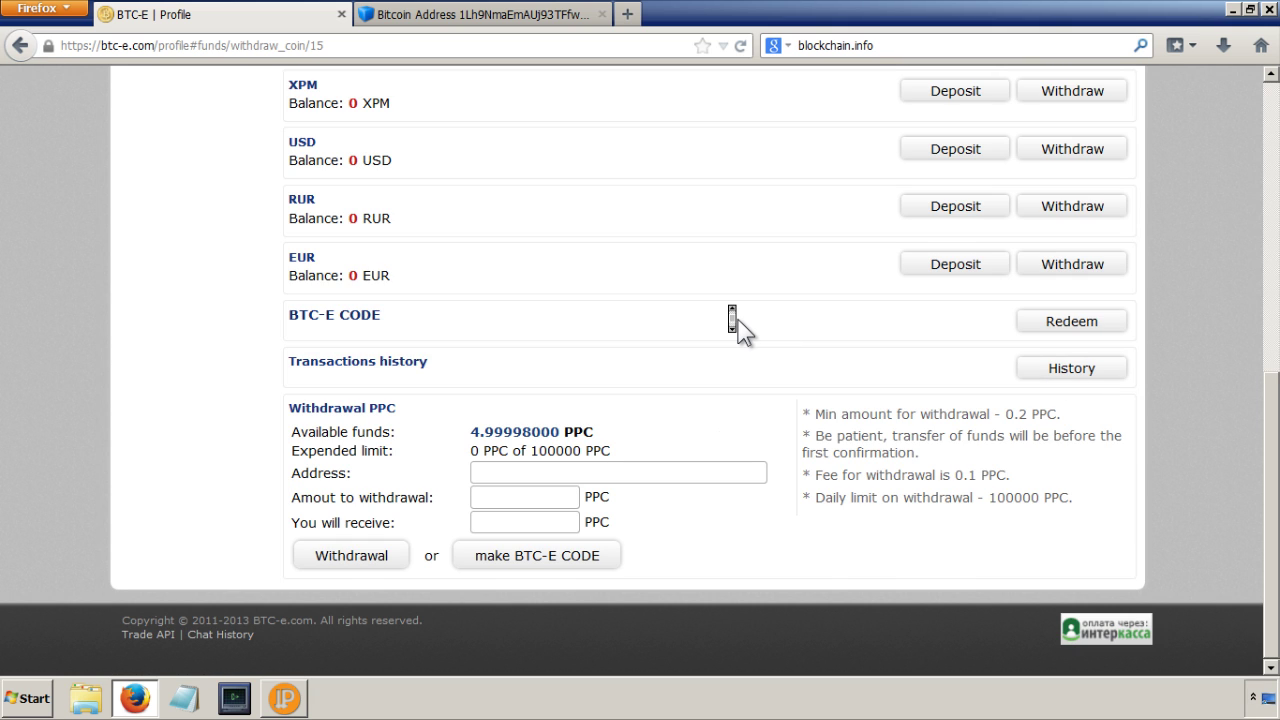
pyautogui.middleClick(664, 350)
pyautogui.scroll(2, 671, 351)
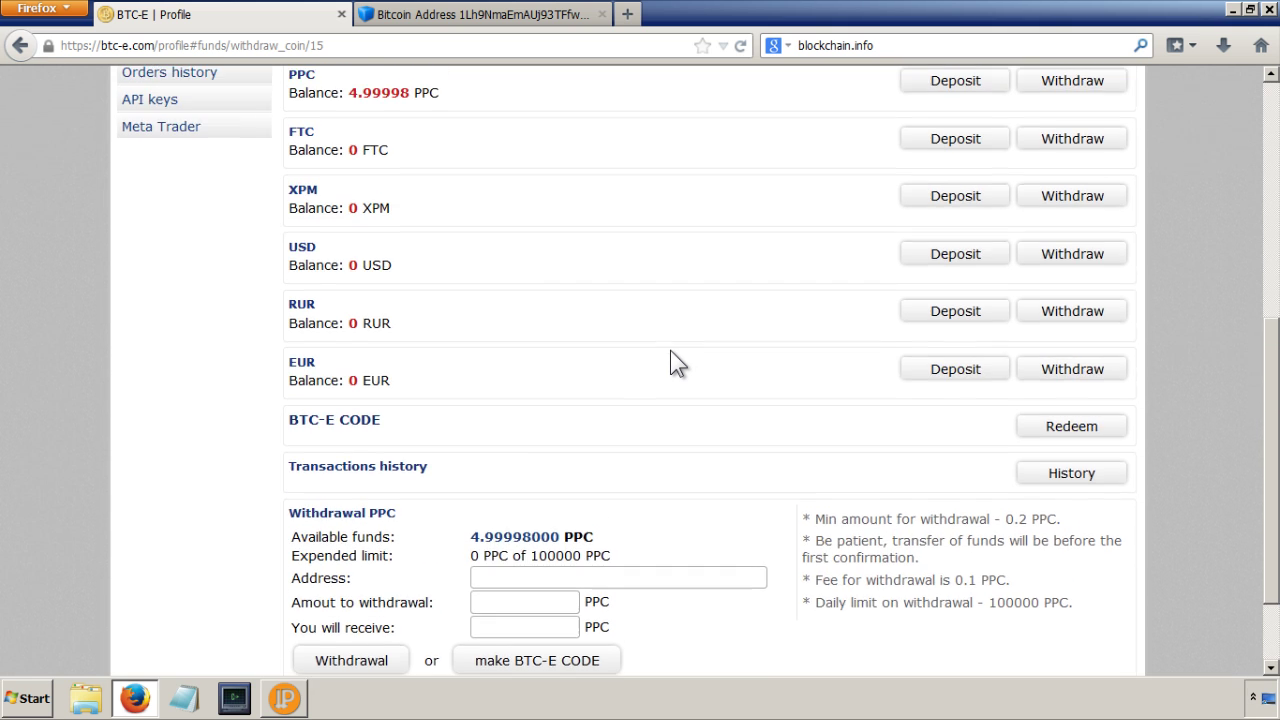
pyautogui.scroll(2, 671, 351)
pyautogui.scroll(-1, 671, 351)
pyautogui.scroll(-1, 671, 351)
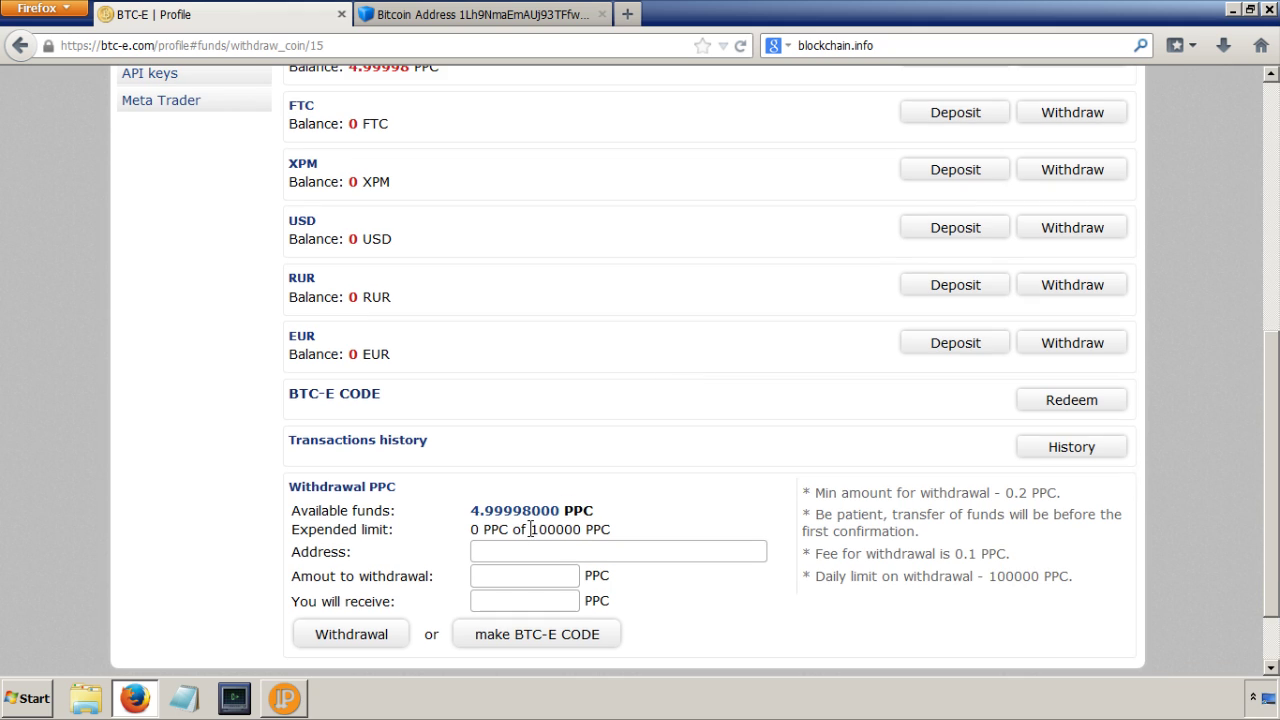
# Paste the wallet address into Address and enter 4.99998000 as the withdrawal amount.
pyautogui.click(497, 547)
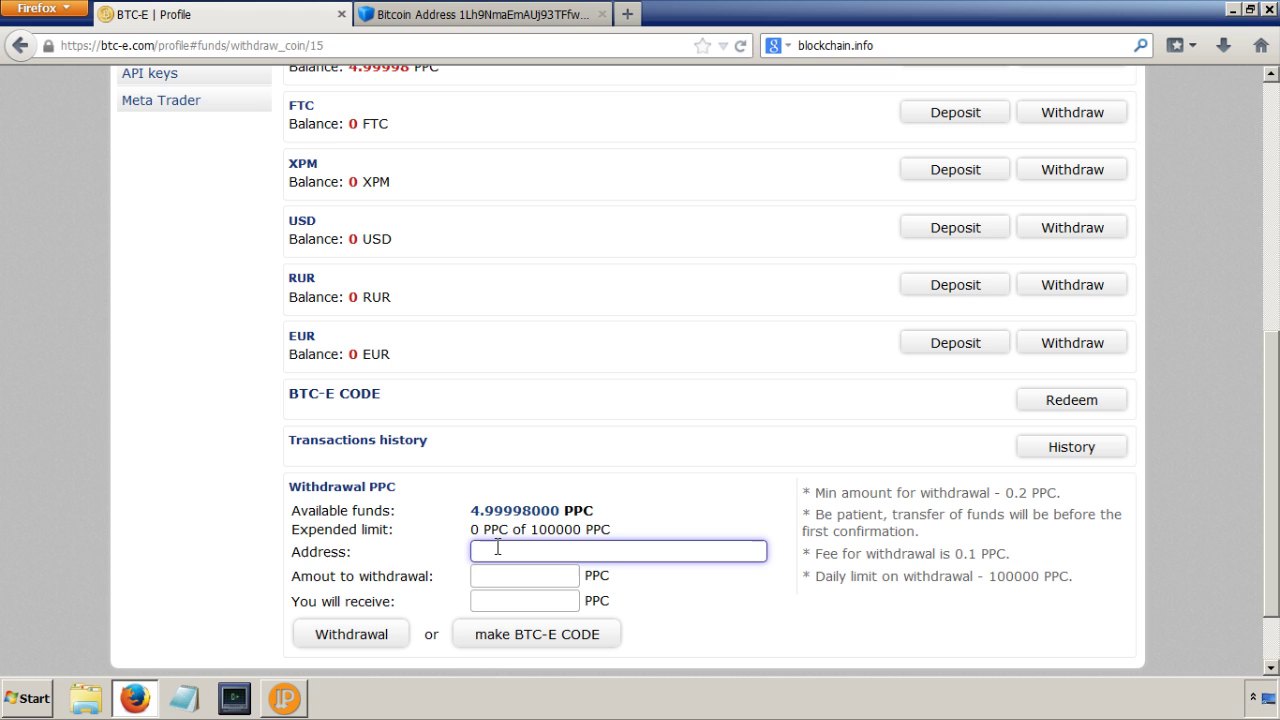
pyautogui.hotkey('ctrl', 'v')
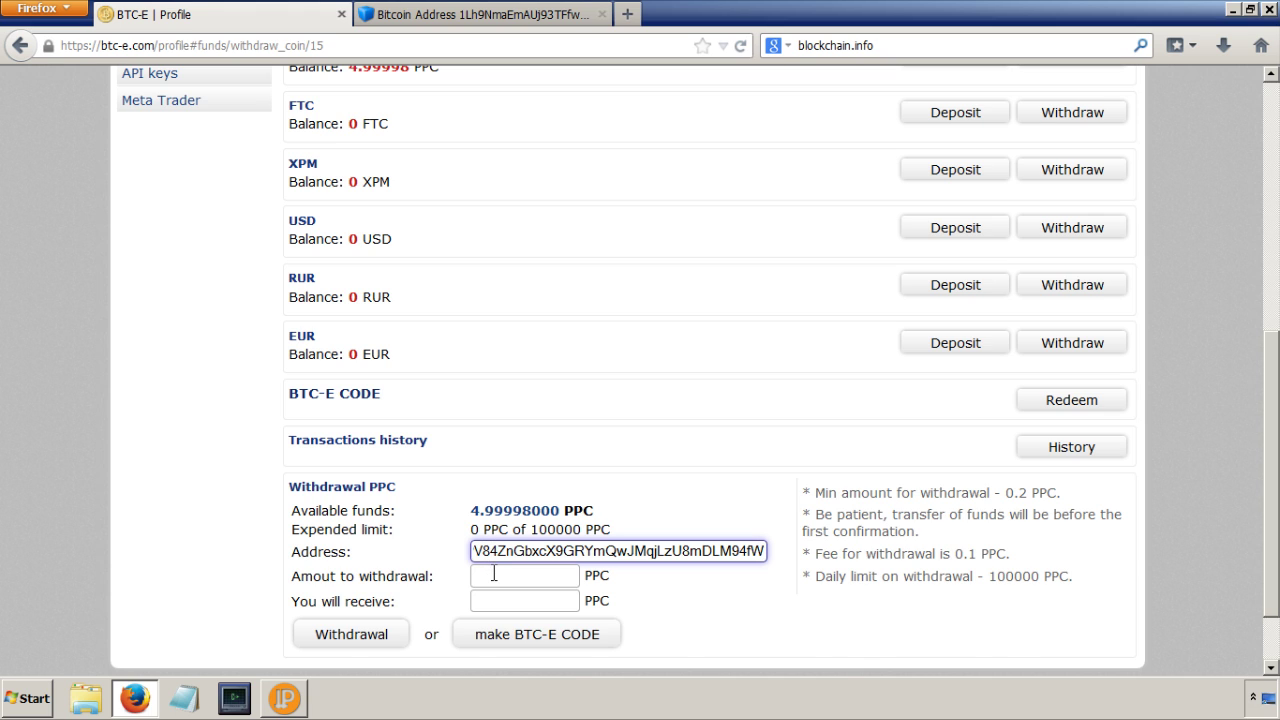
pyautogui.click(496, 574)
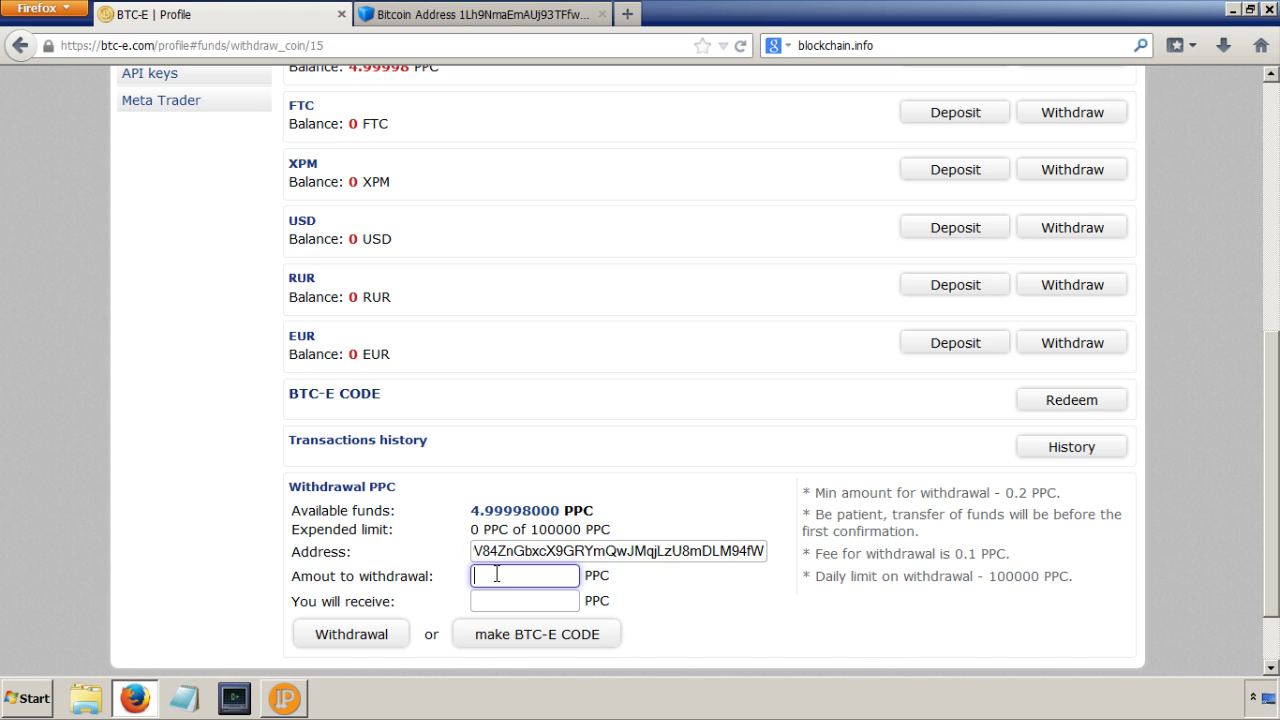
pyautogui.write('4.9')
pyautogui.write('9998')
pyautogui.write('000')
pyautogui.click(539, 605)
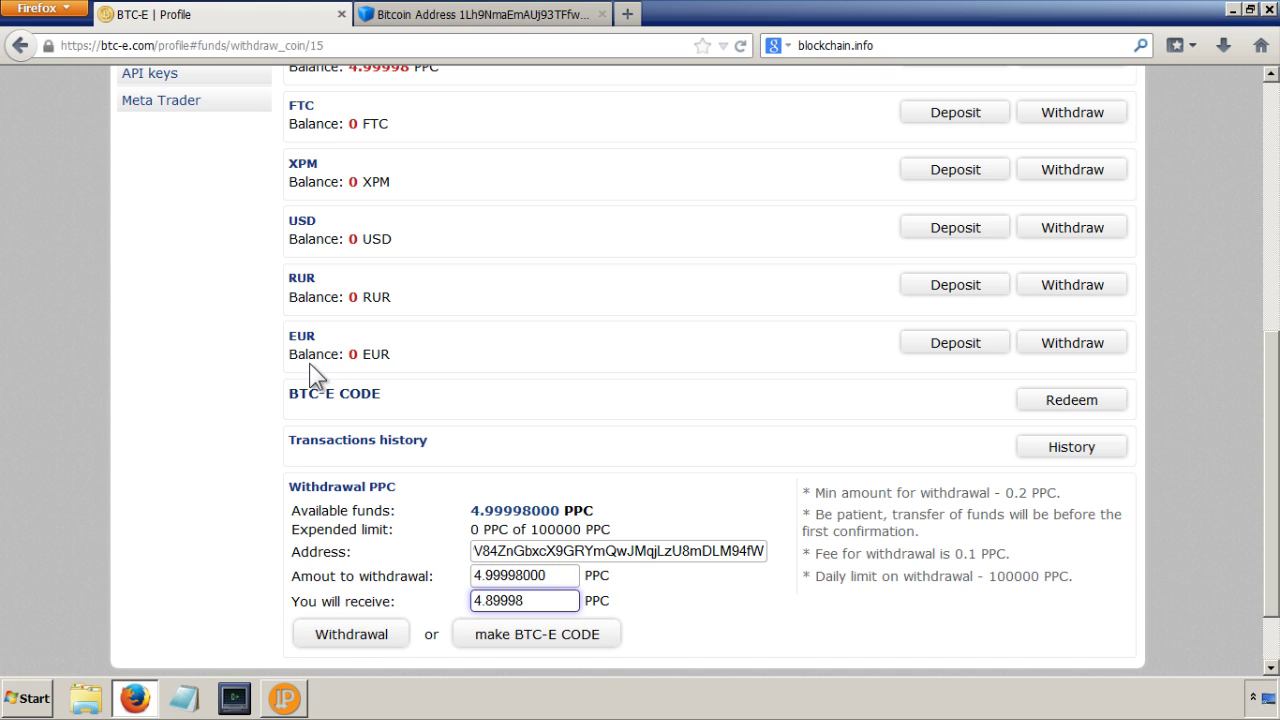
# Clear the 4.89998 receive amount, the withdrawal amount and the address field.
pyautogui.moveTo(536, 601); pyautogui.dragTo(439, 604)
pyautogui.press('BackSpace')
pyautogui.moveTo(560, 576)
pyautogui.mouseDown()
pyautogui.moveTo(472, 577)
pyautogui.moveTo(868, 507)
pyautogui.mouseUp()
pyautogui.press('BackSpace')
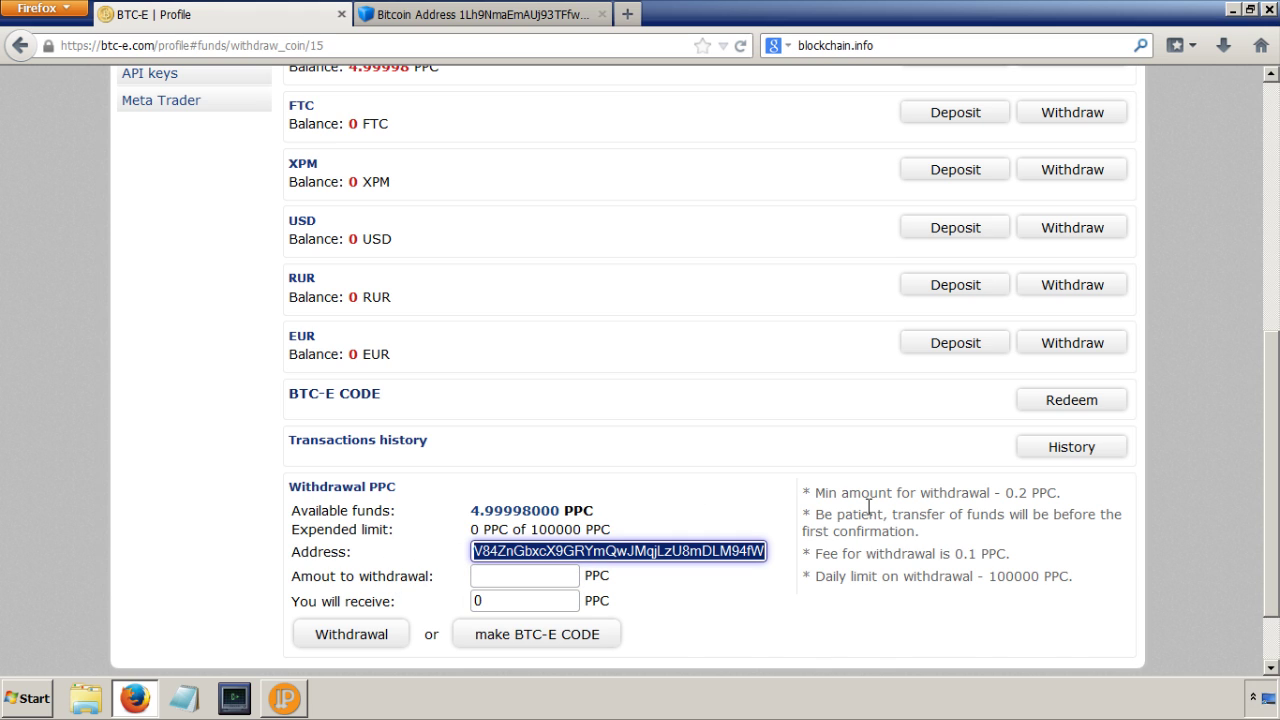
pyautogui.write('P')
pyautogui.press('BackSpace')
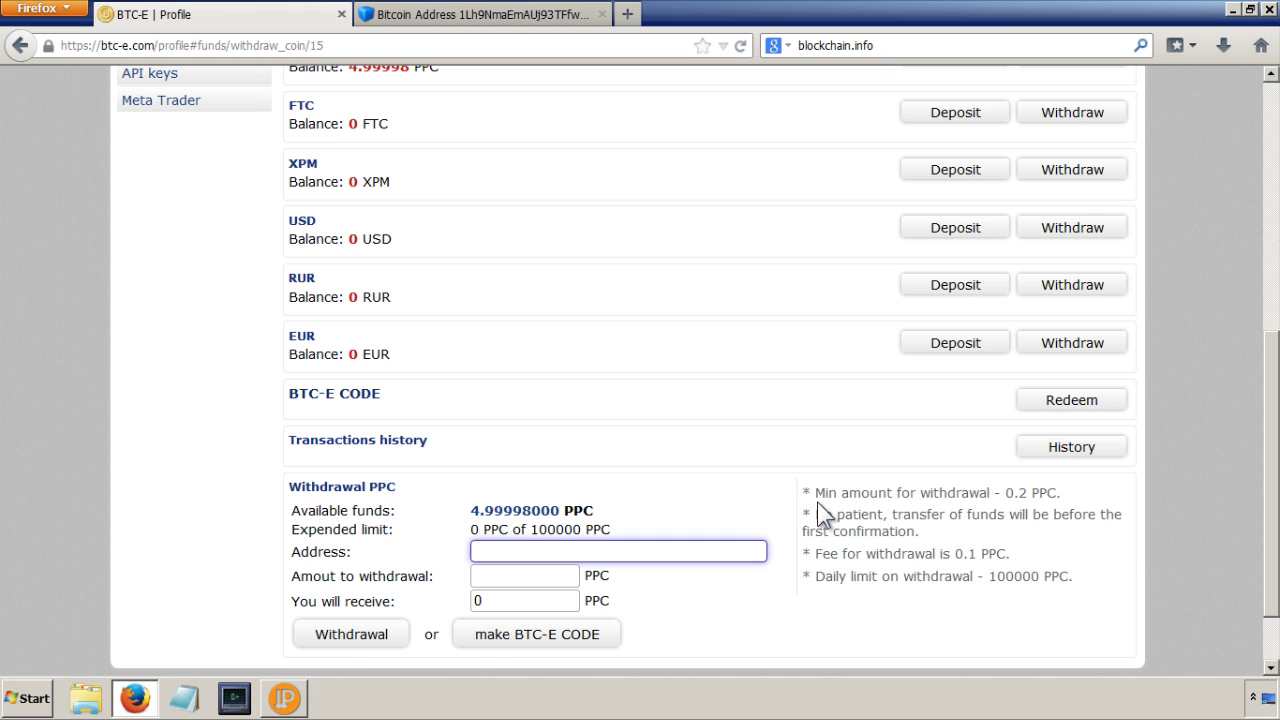
pyautogui.click(202, 508)
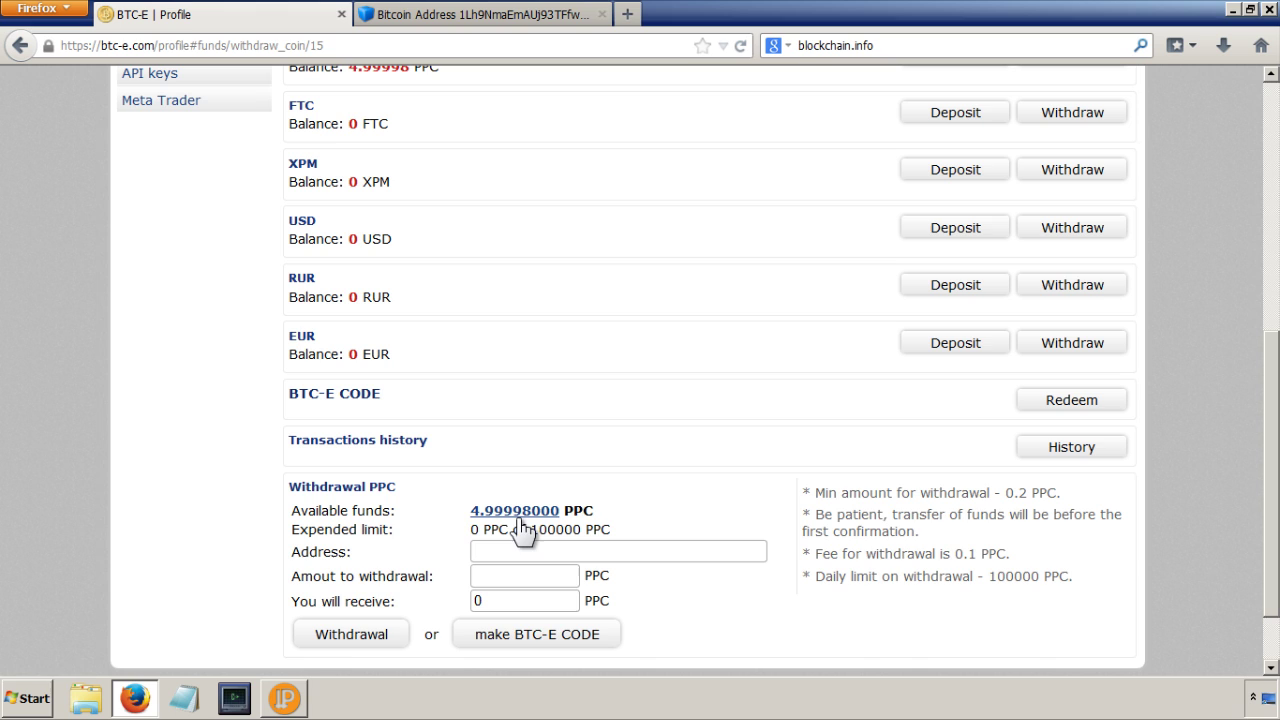
# Re-paste the wallet address and re-enter 4.99998000 PPC as the withdrawal amount.
pyautogui.click(542, 549)
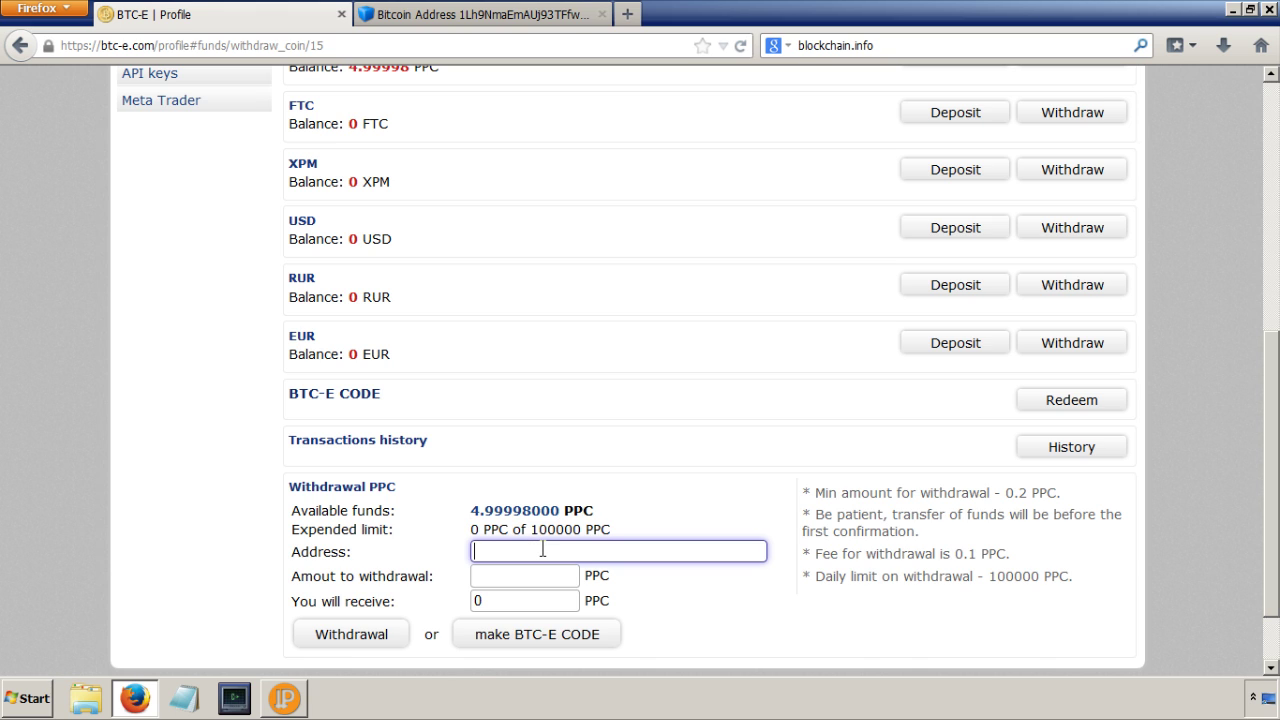
pyautogui.hotkey('ctrl', 'v')
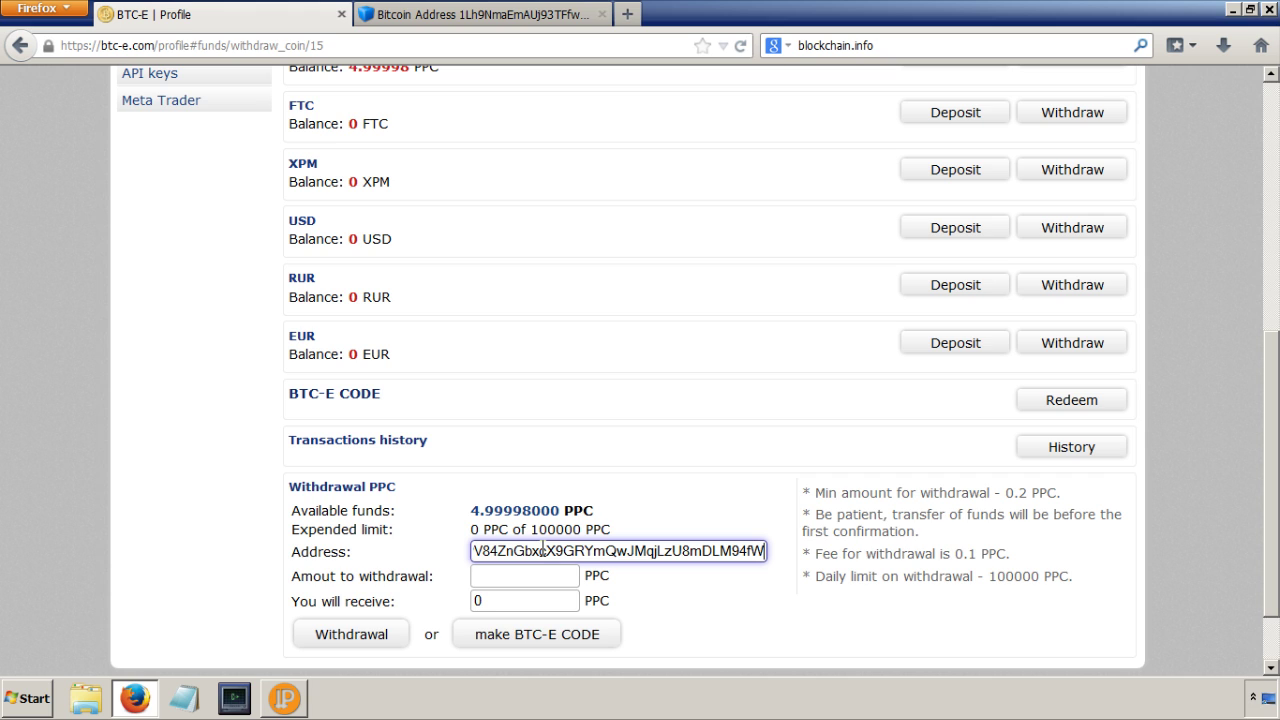
pyautogui.click(540, 588)
pyautogui.click(548, 576)
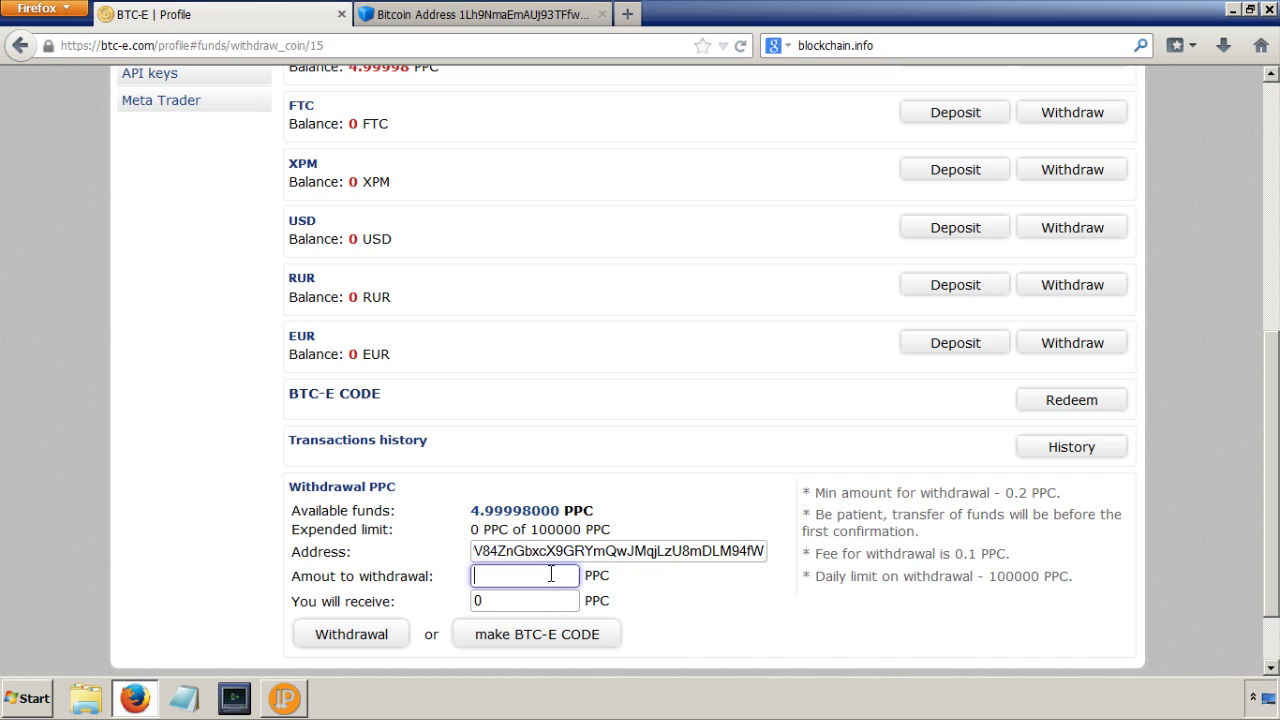
pyautogui.write('4.99')
pyautogui.write('998')
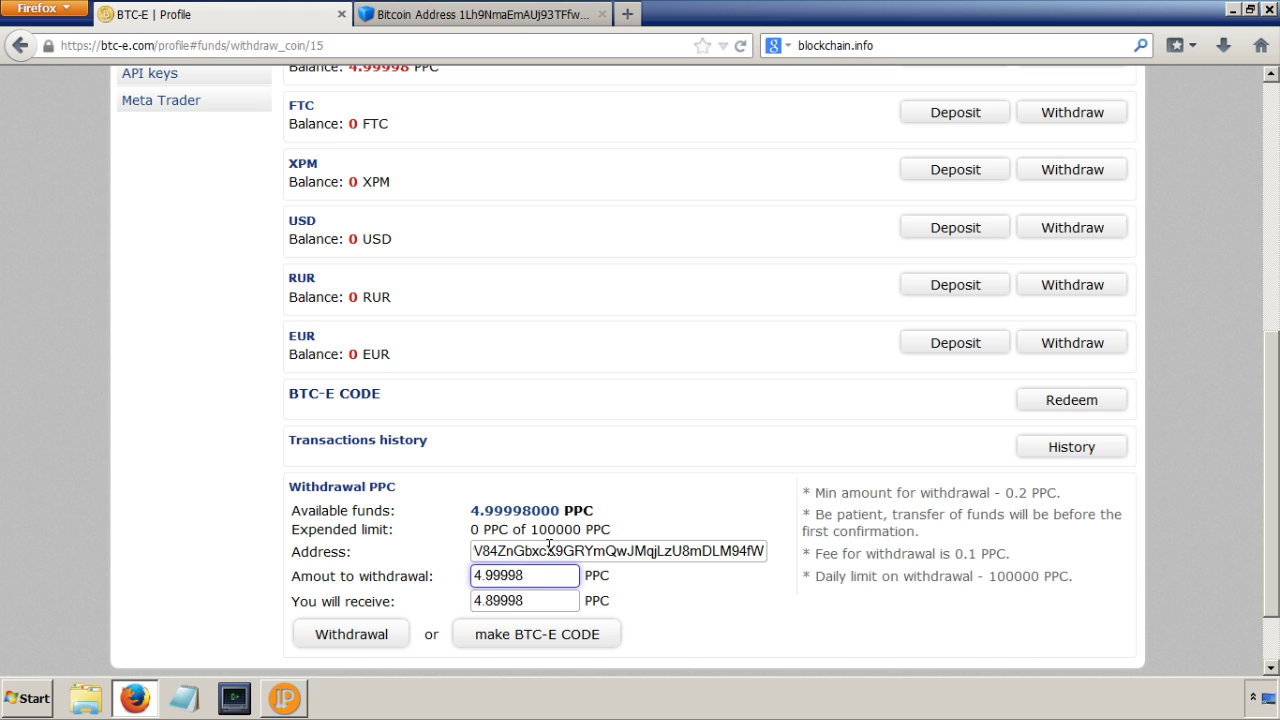
pyautogui.write('000')
# Submit the 4.99998 PPC withdrawal, dismiss the 3-day new-user refusal, and empty the form fields.
pyautogui.click(368, 634)
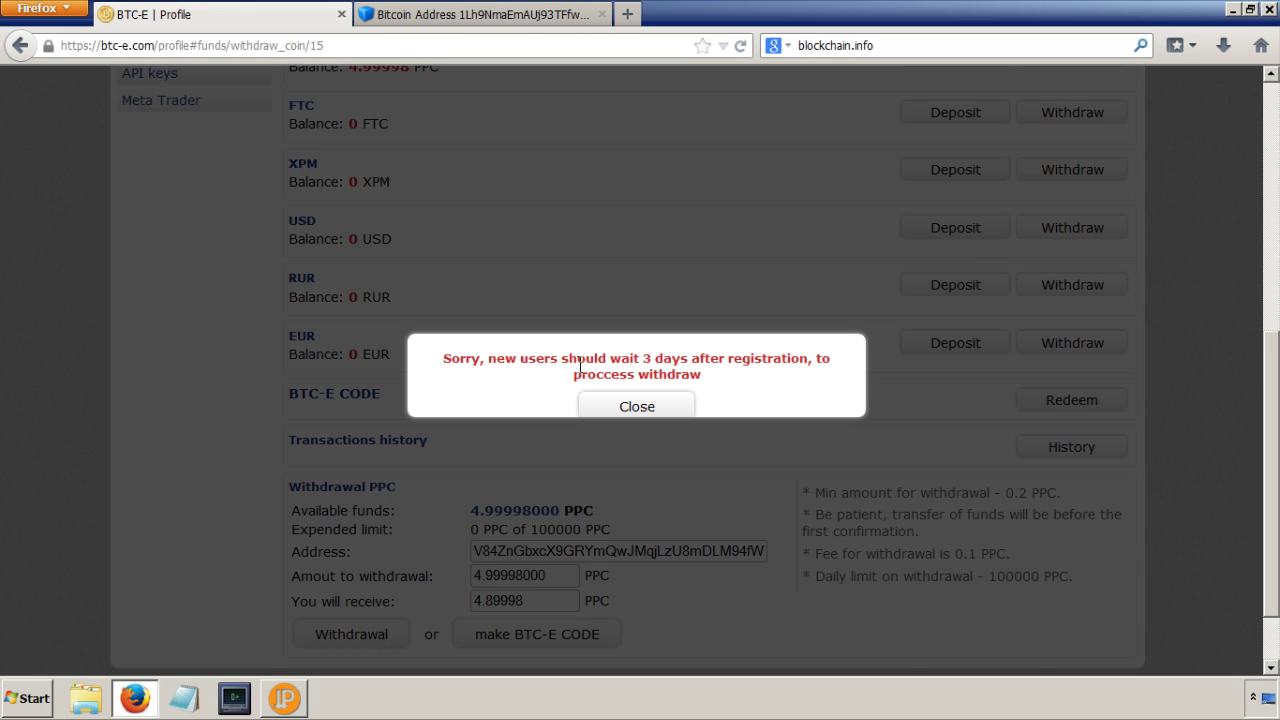
pyautogui.click(637, 407)
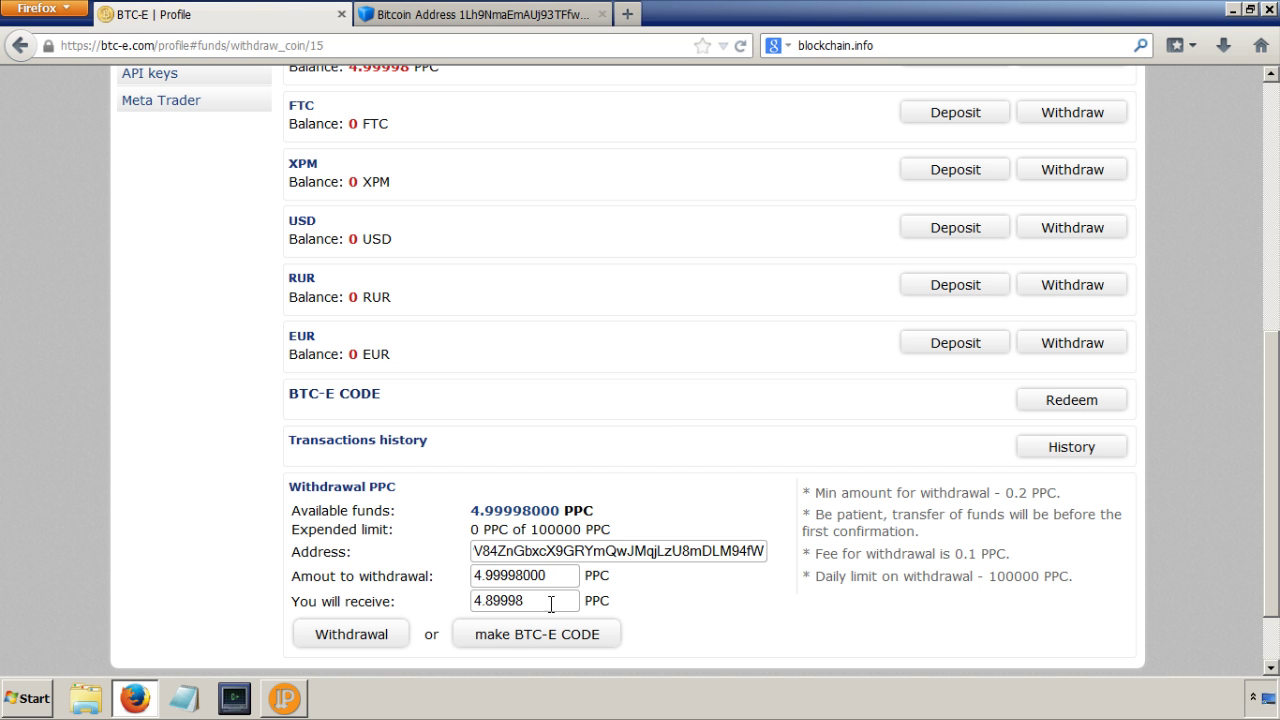
pyautogui.moveTo(549, 604); pyautogui.dragTo(414, 601)
pyautogui.press('BackSpace')
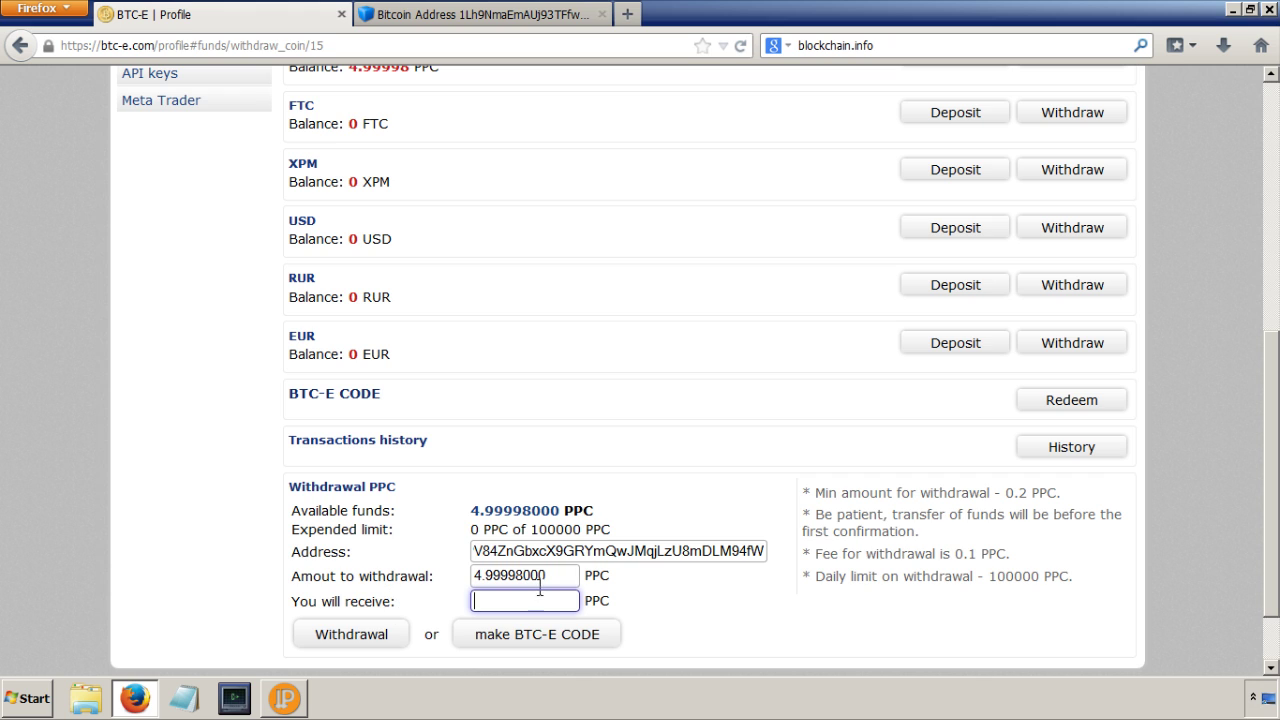
pyautogui.moveTo(565, 576); pyautogui.dragTo(403, 566)
pyautogui.press('BackSpace')
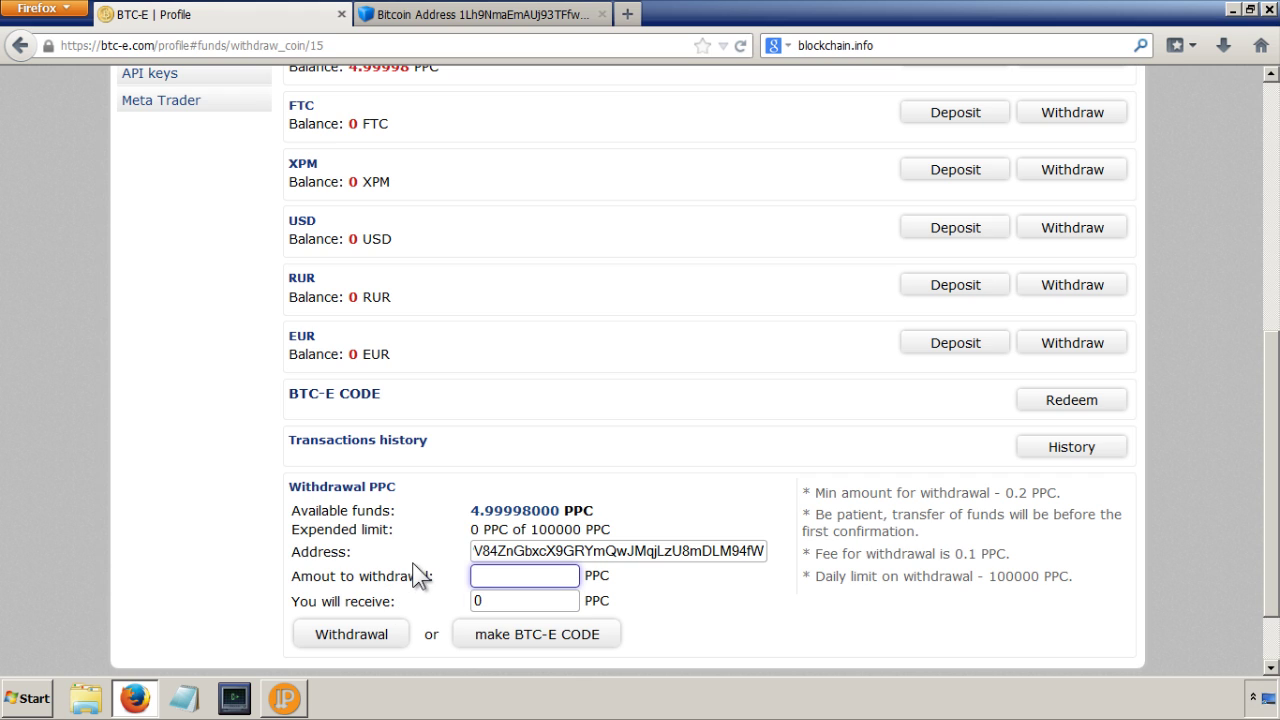
pyautogui.moveTo(476, 551); pyautogui.dragTo(902, 543)
pyautogui.write('P')
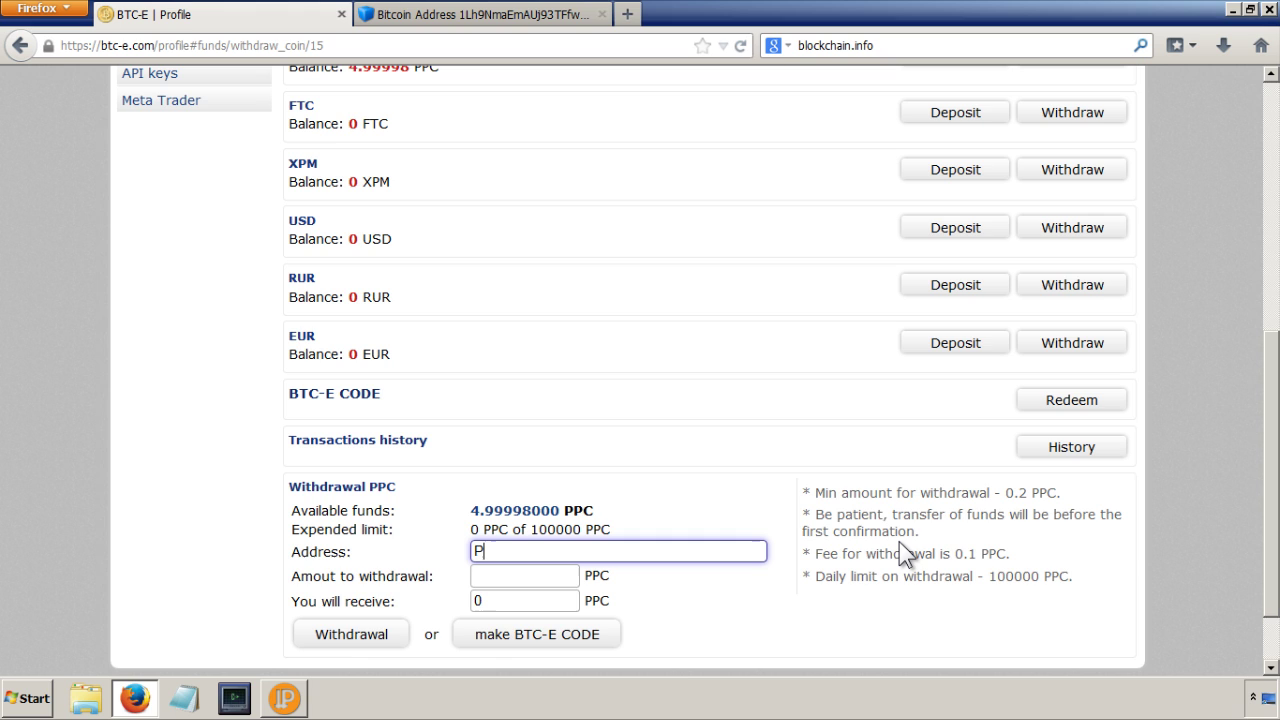
pyautogui.press('BackSpace')
pyautogui.click(206, 549)
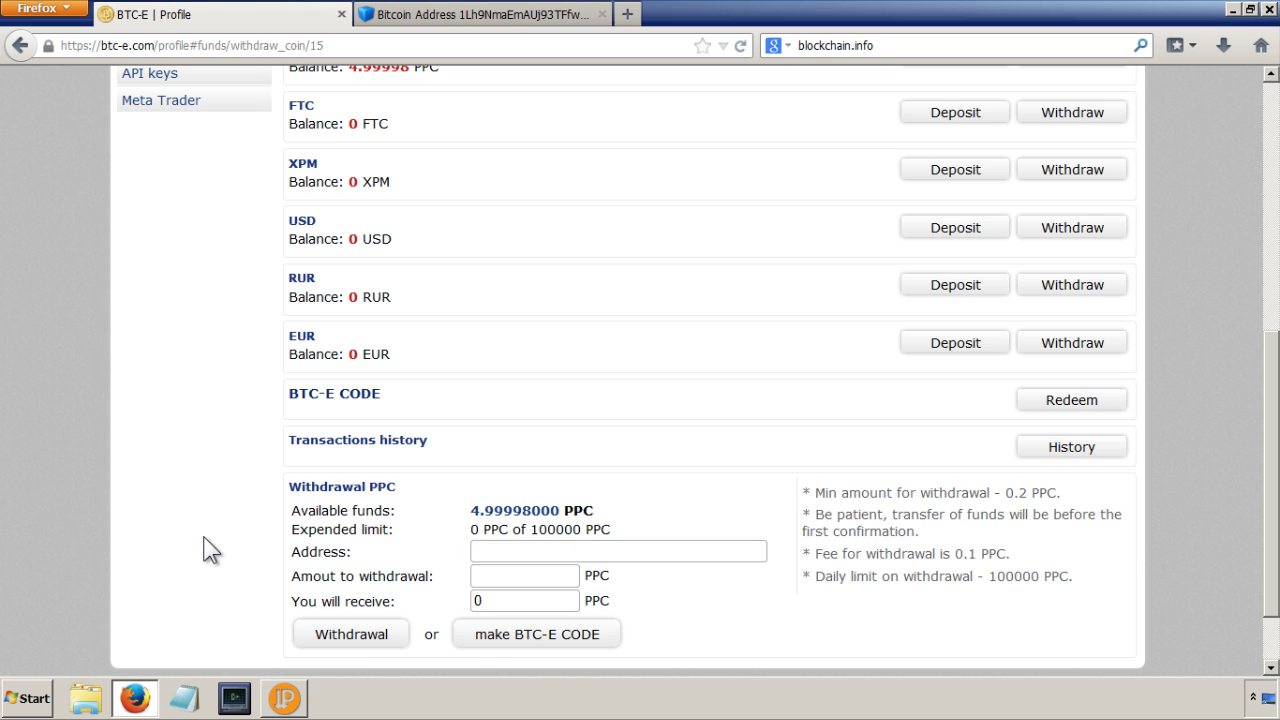
# Return to PPCoin Wallet and view the unconfirmed incoming 5.00 PPC payment under Transactions.
pyautogui.click(284, 698)
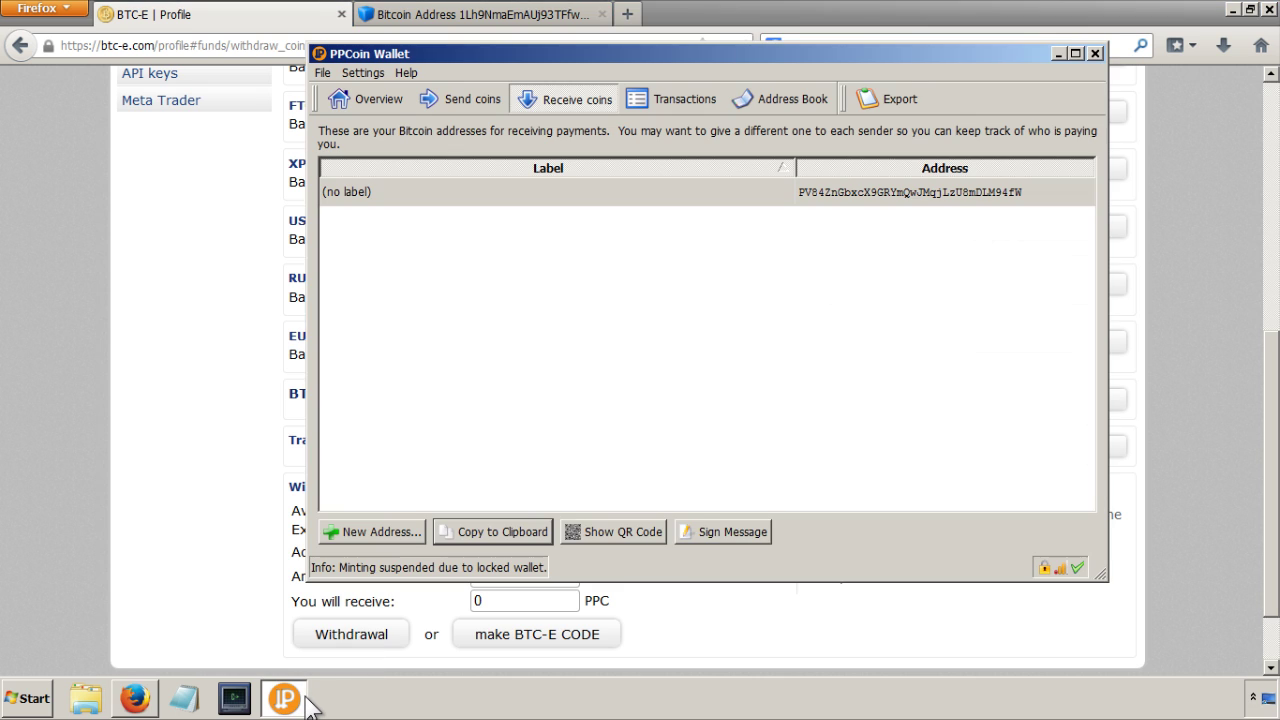
pyautogui.click(489, 184)
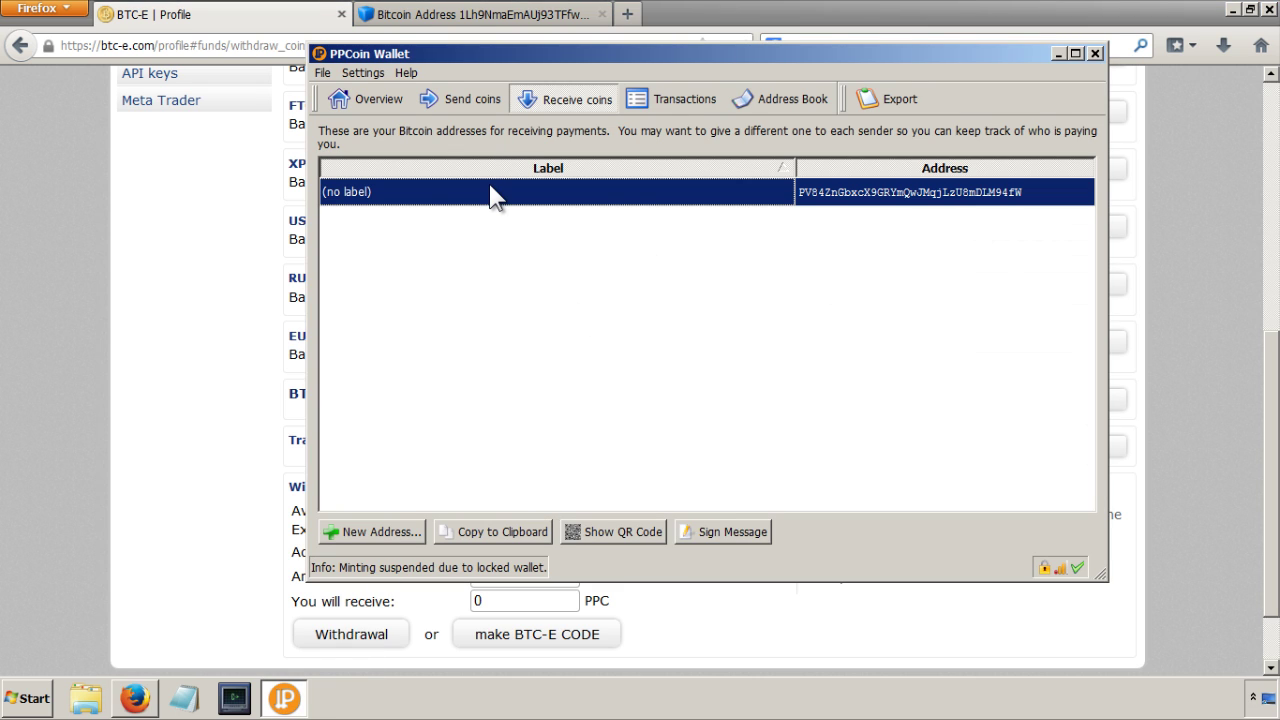
pyautogui.click(681, 97)
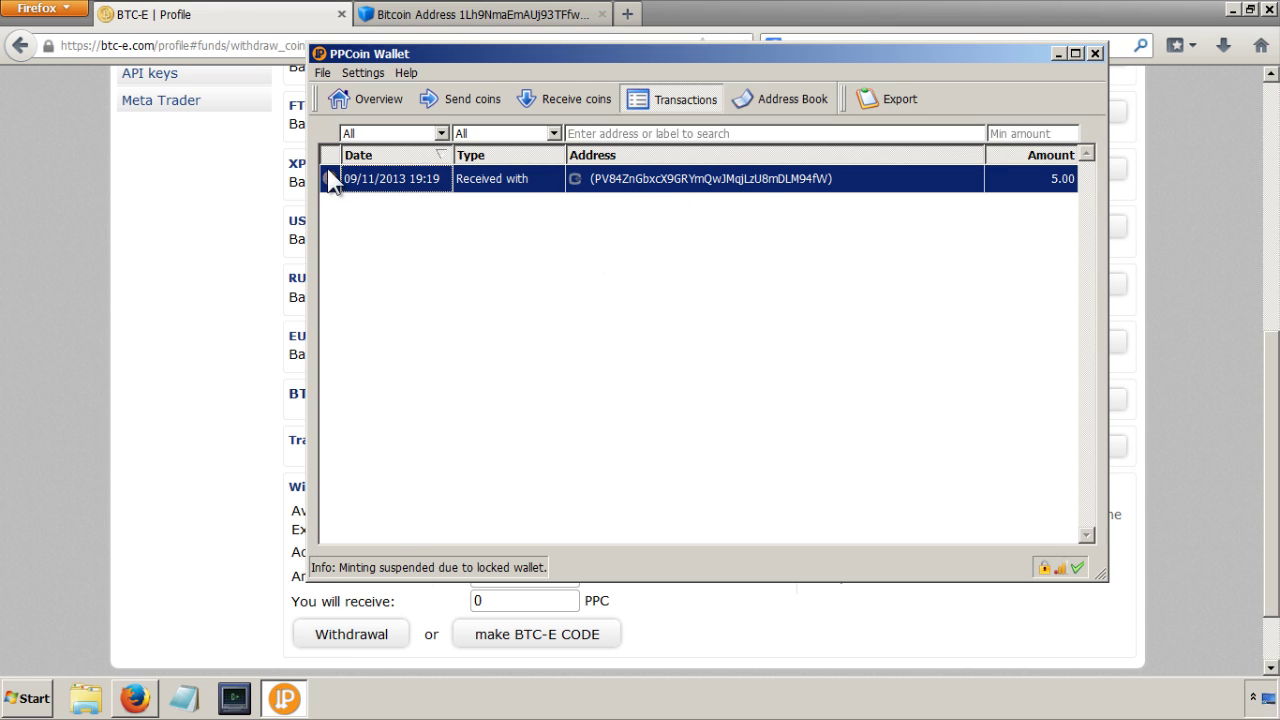
pyautogui.click(384, 316)
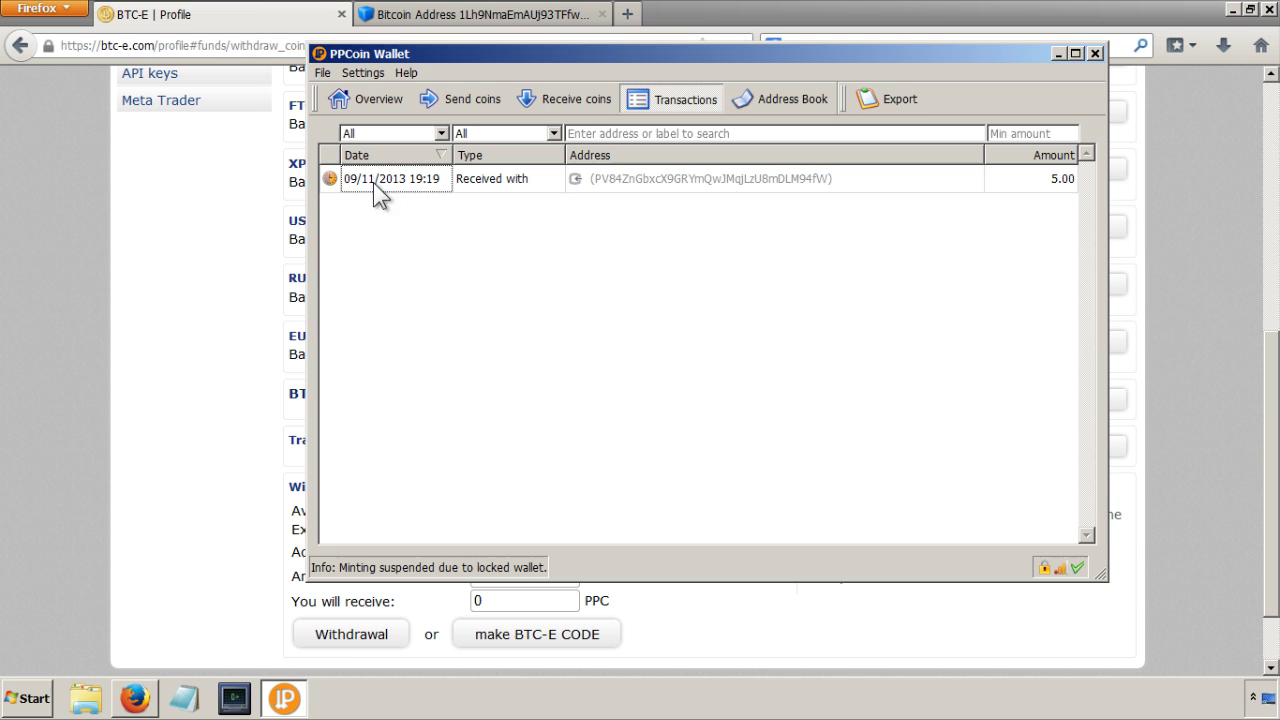
pyautogui.click(196, 395)
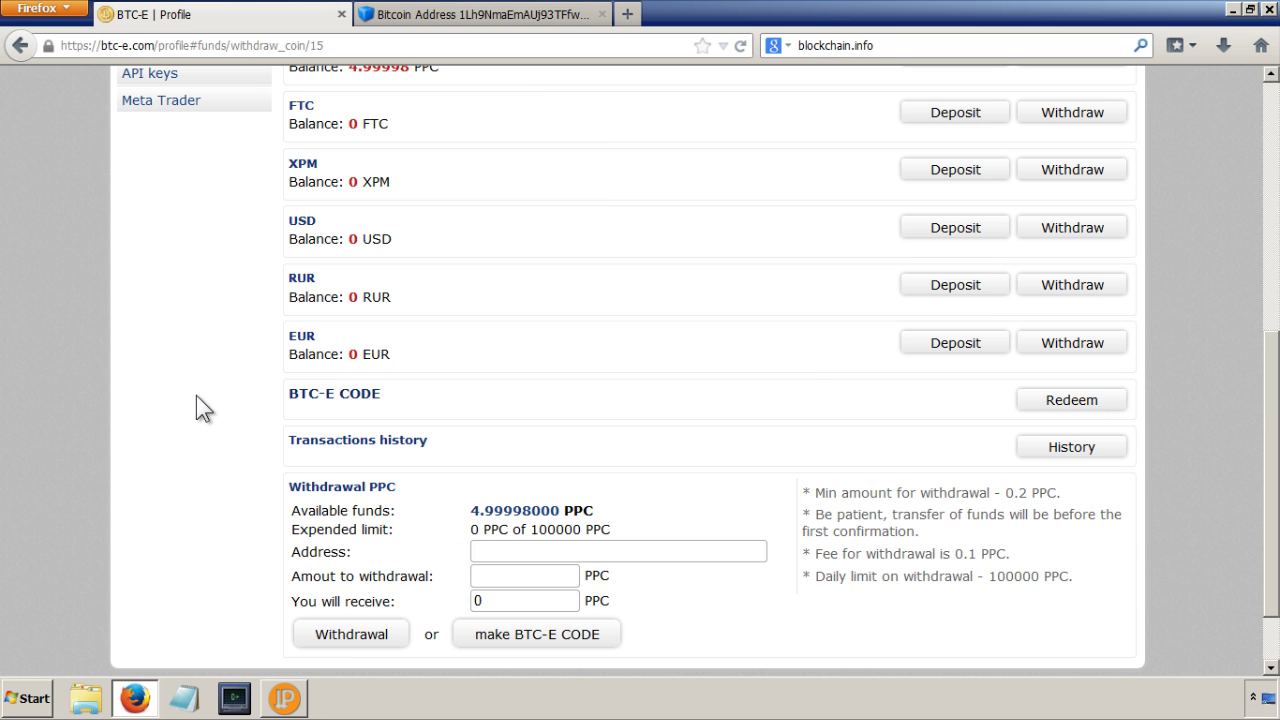
pyautogui.click(286, 700)
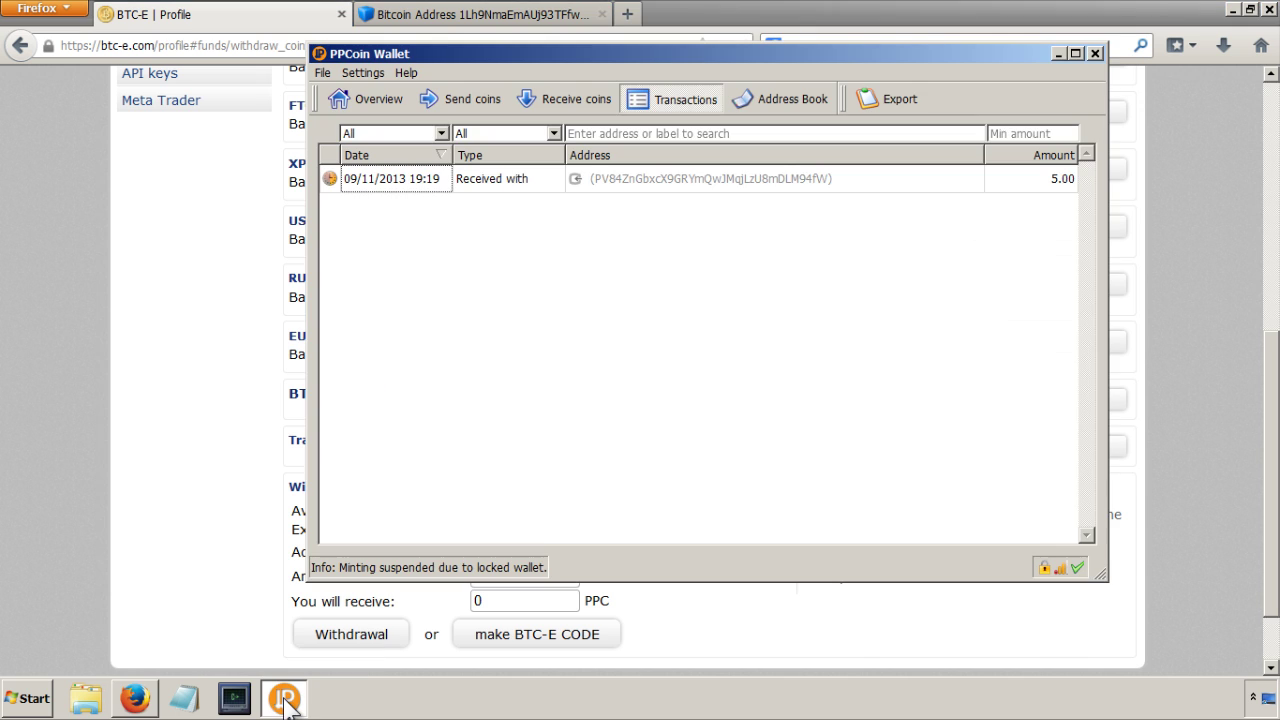